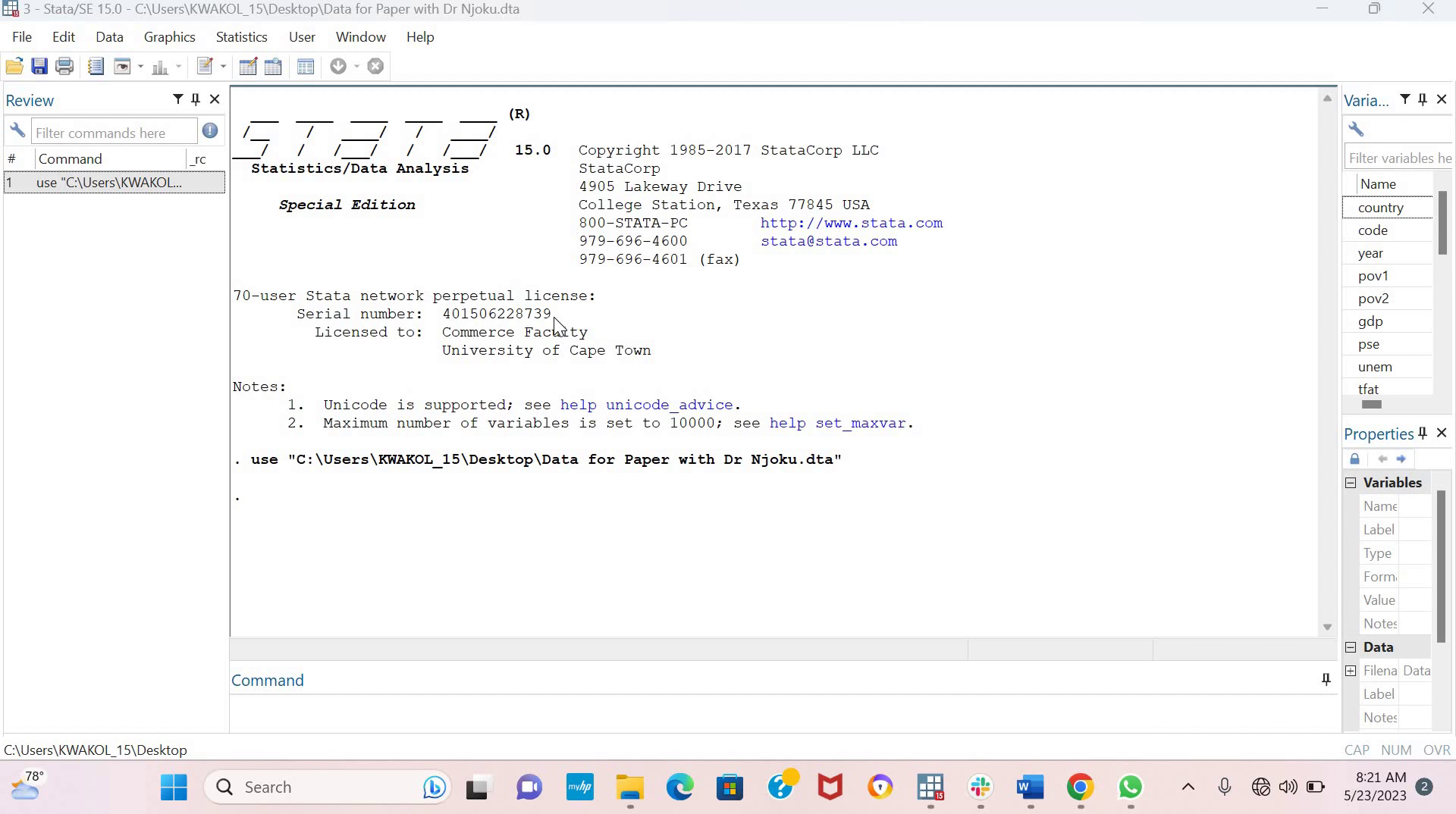
Begin the command 'ivreg2 pov1 lgdp (' with pov1 as the dependent variable and lgdp exogenous
click(405, 708)
text(iv)
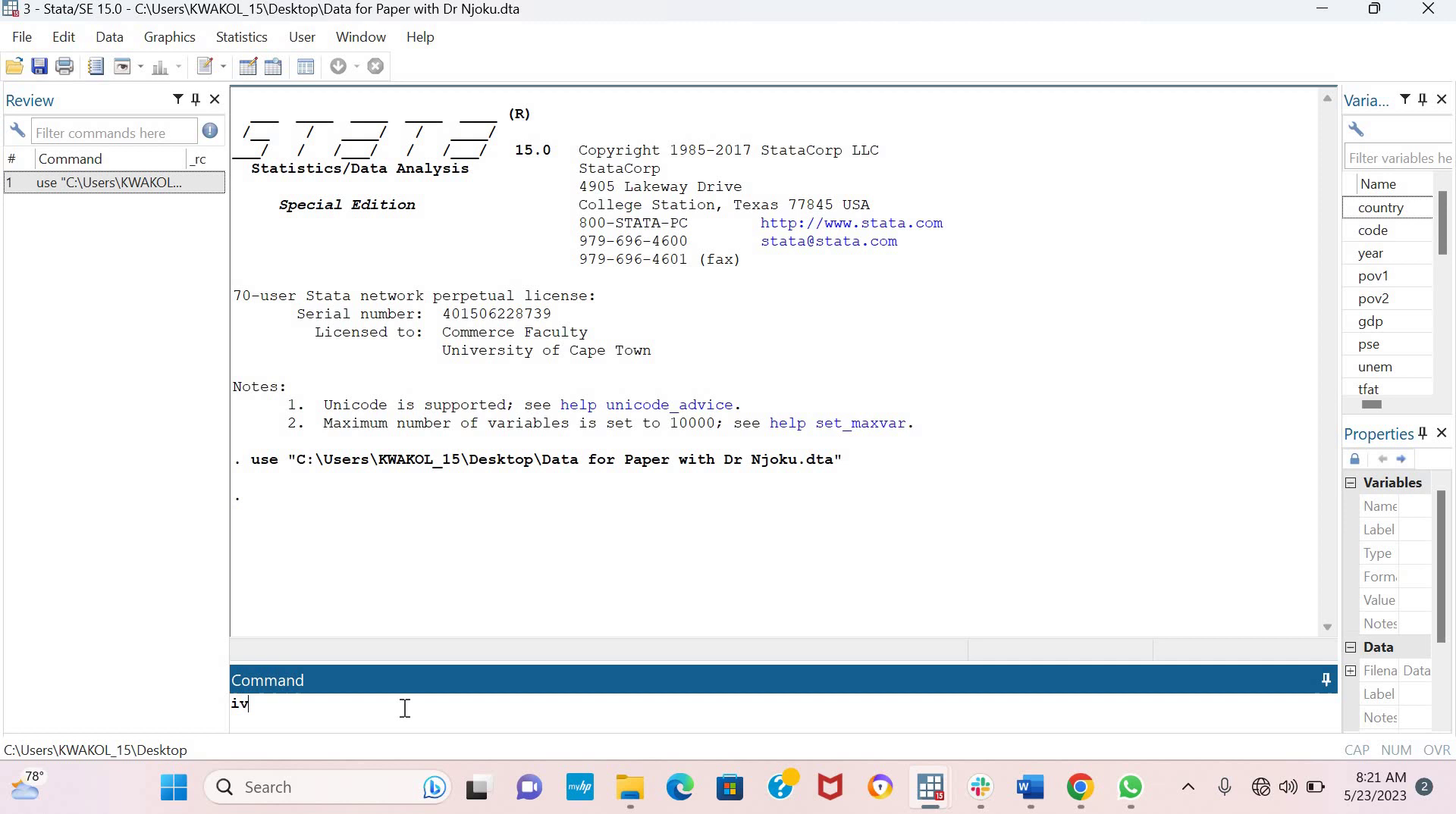
text(reg2)
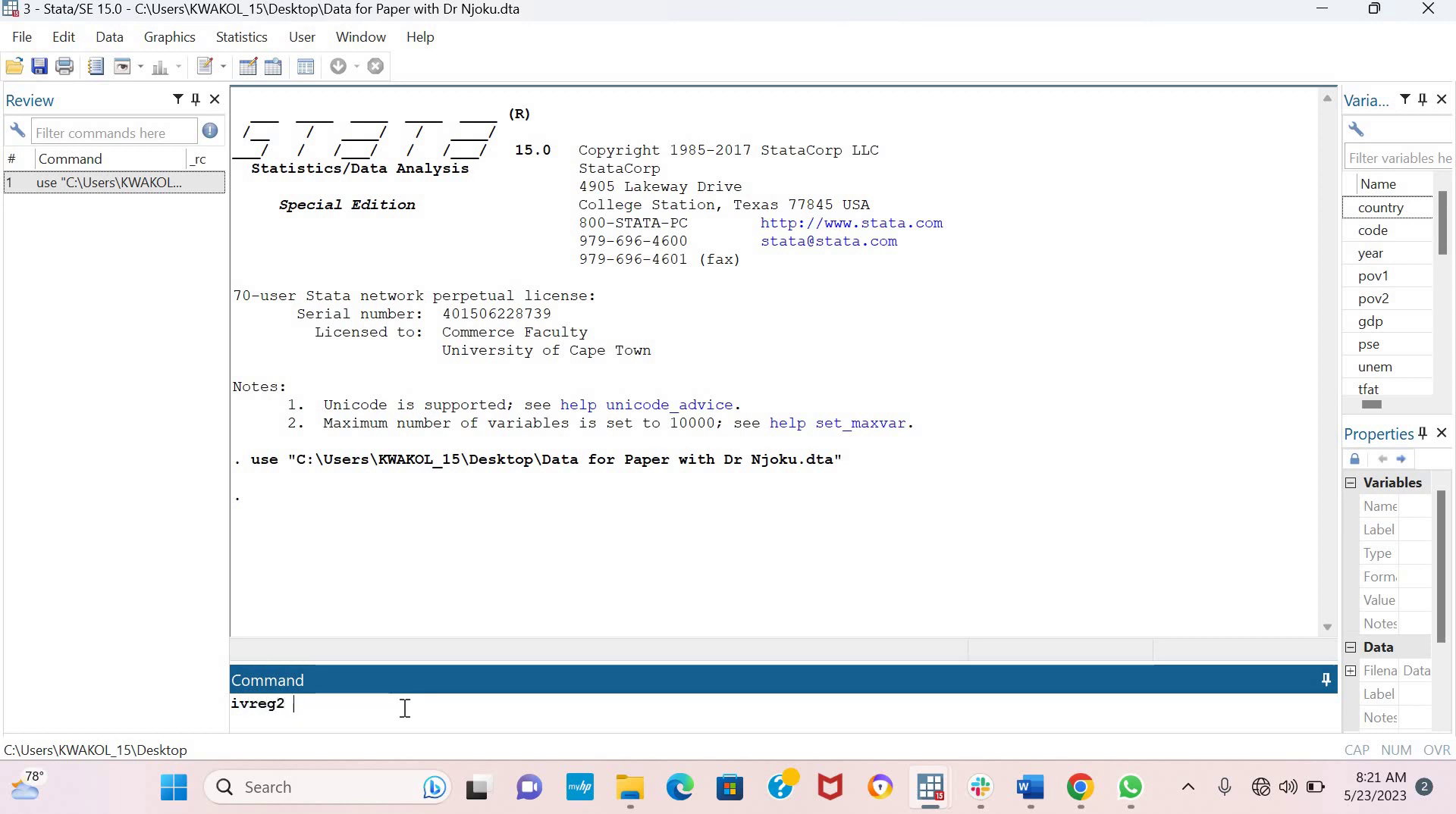
text( pov1)
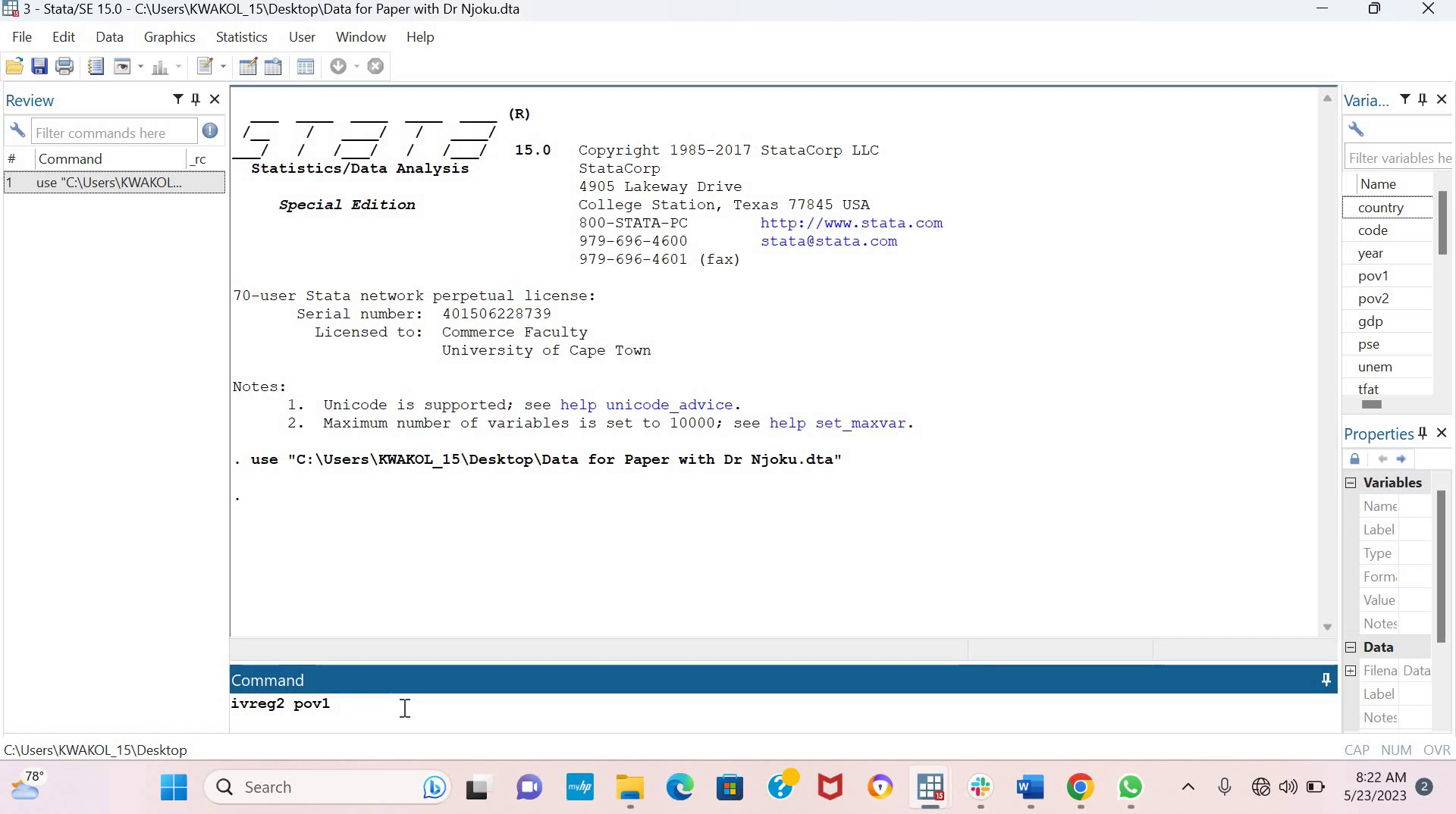
text(lgdp ()
Make unem and ps endogenous with instruments l.unem l2.unem l.ps l2.ps, followed by options bw(2) robust
text(unem)
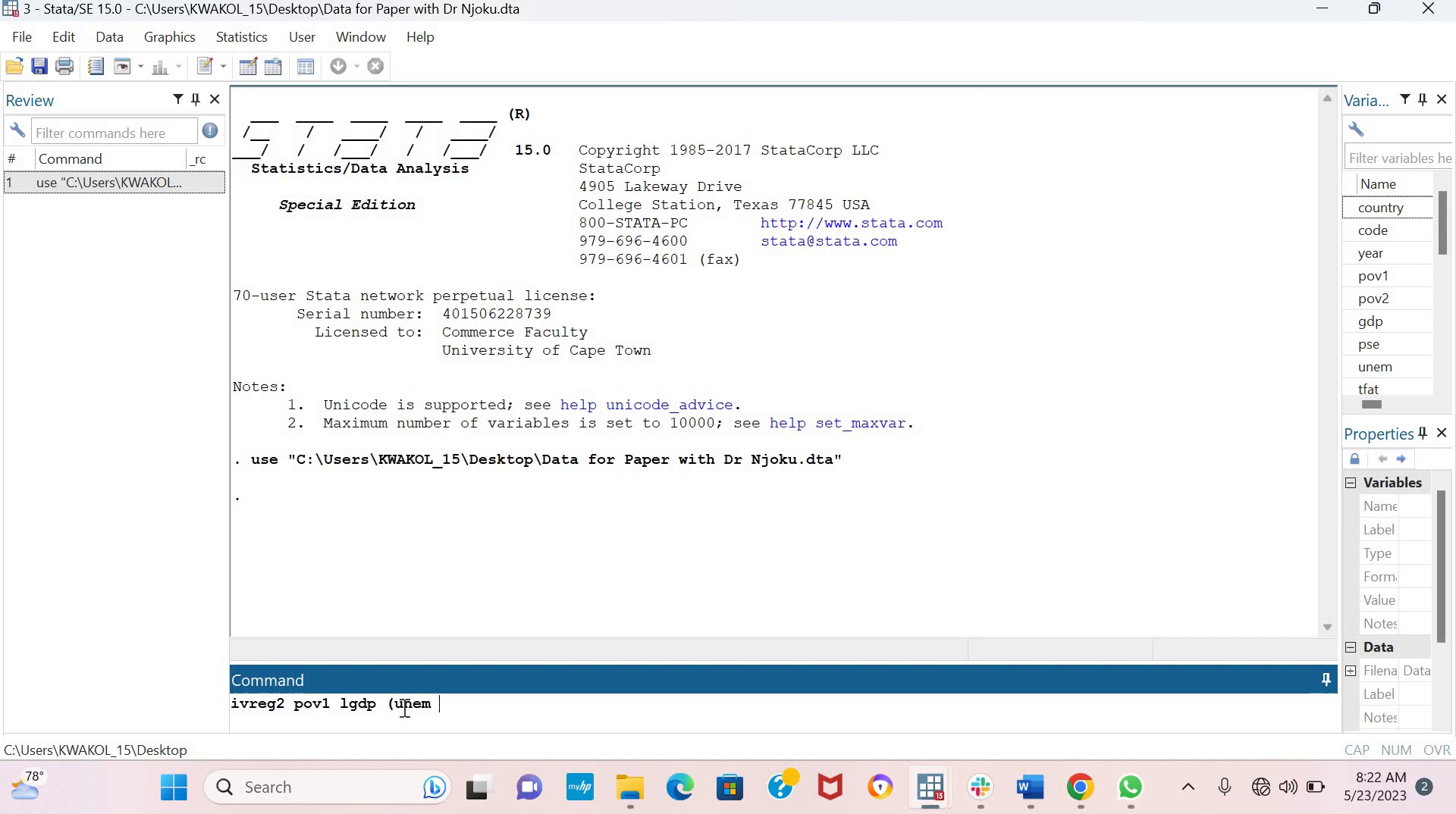
text( ps)
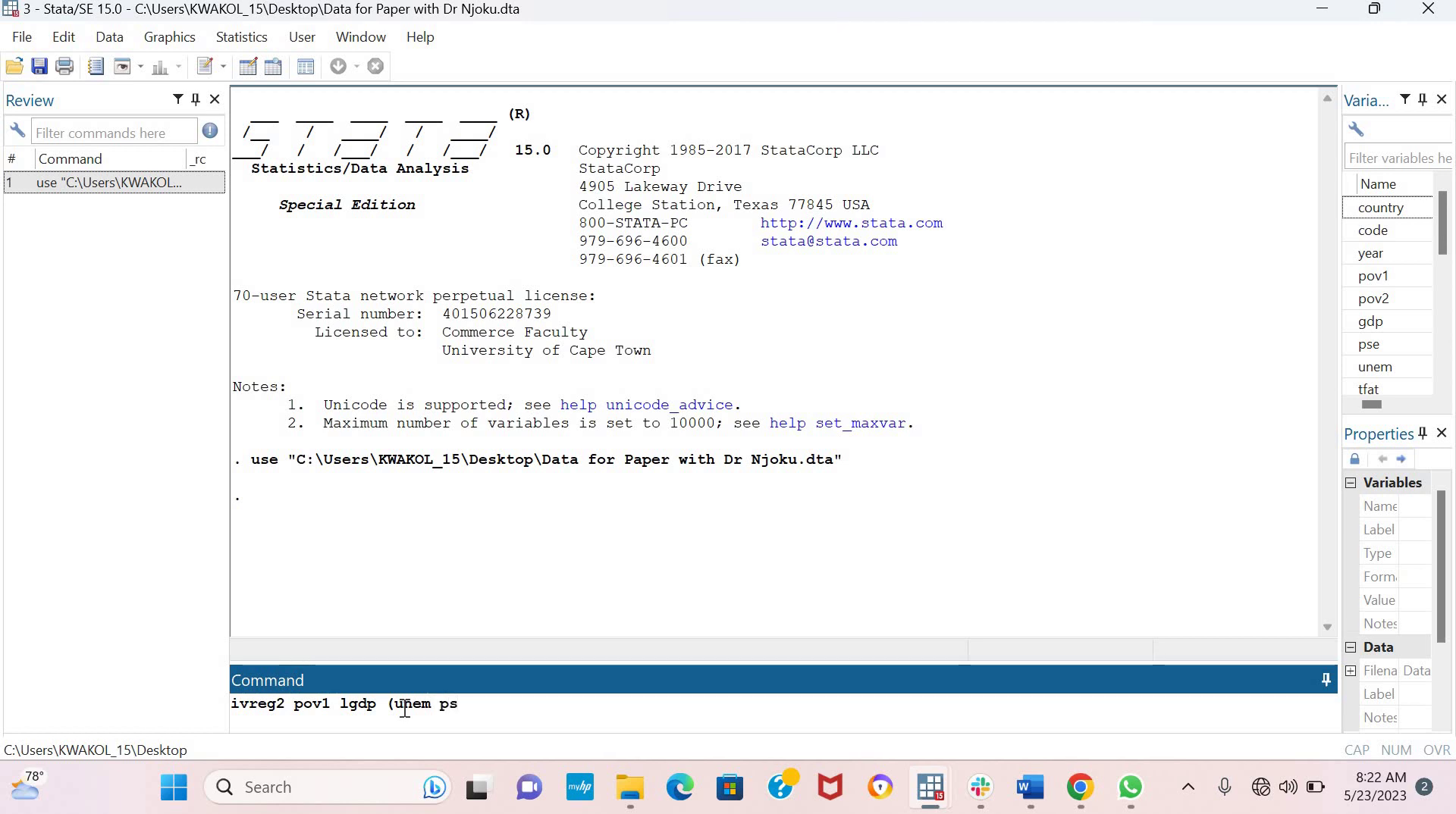
text(=l.)
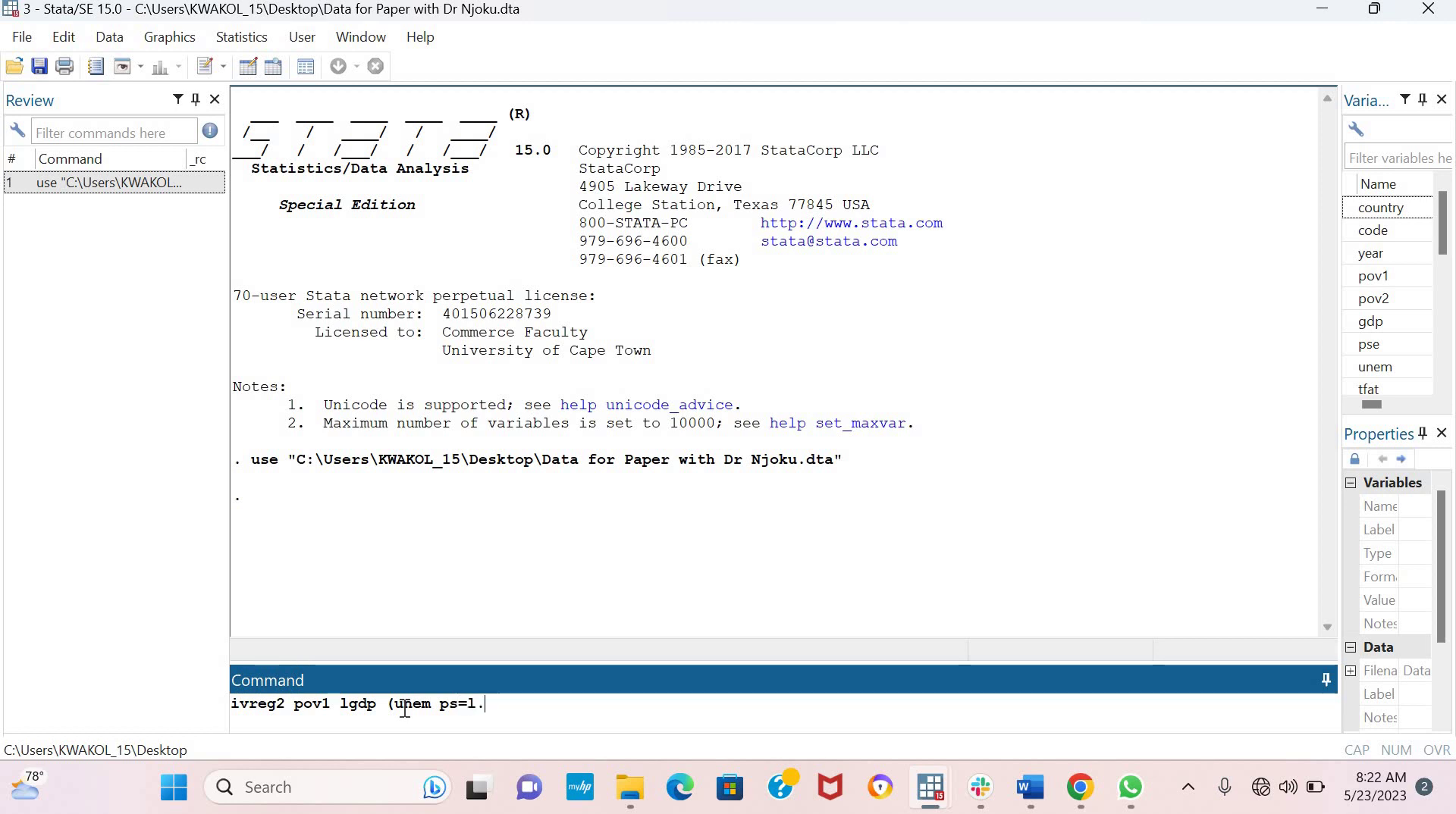
text(unem)
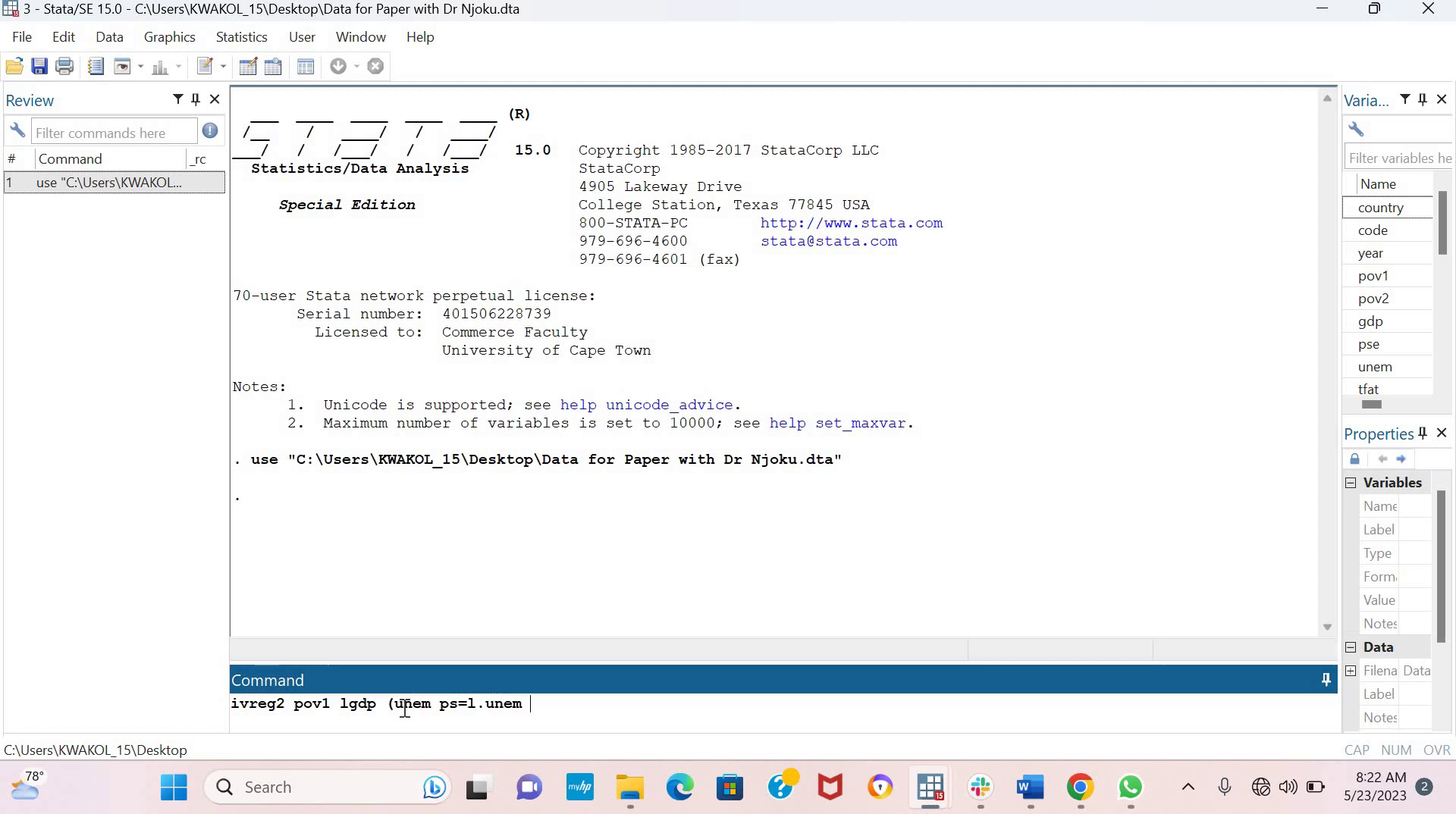
text( l2.unem)
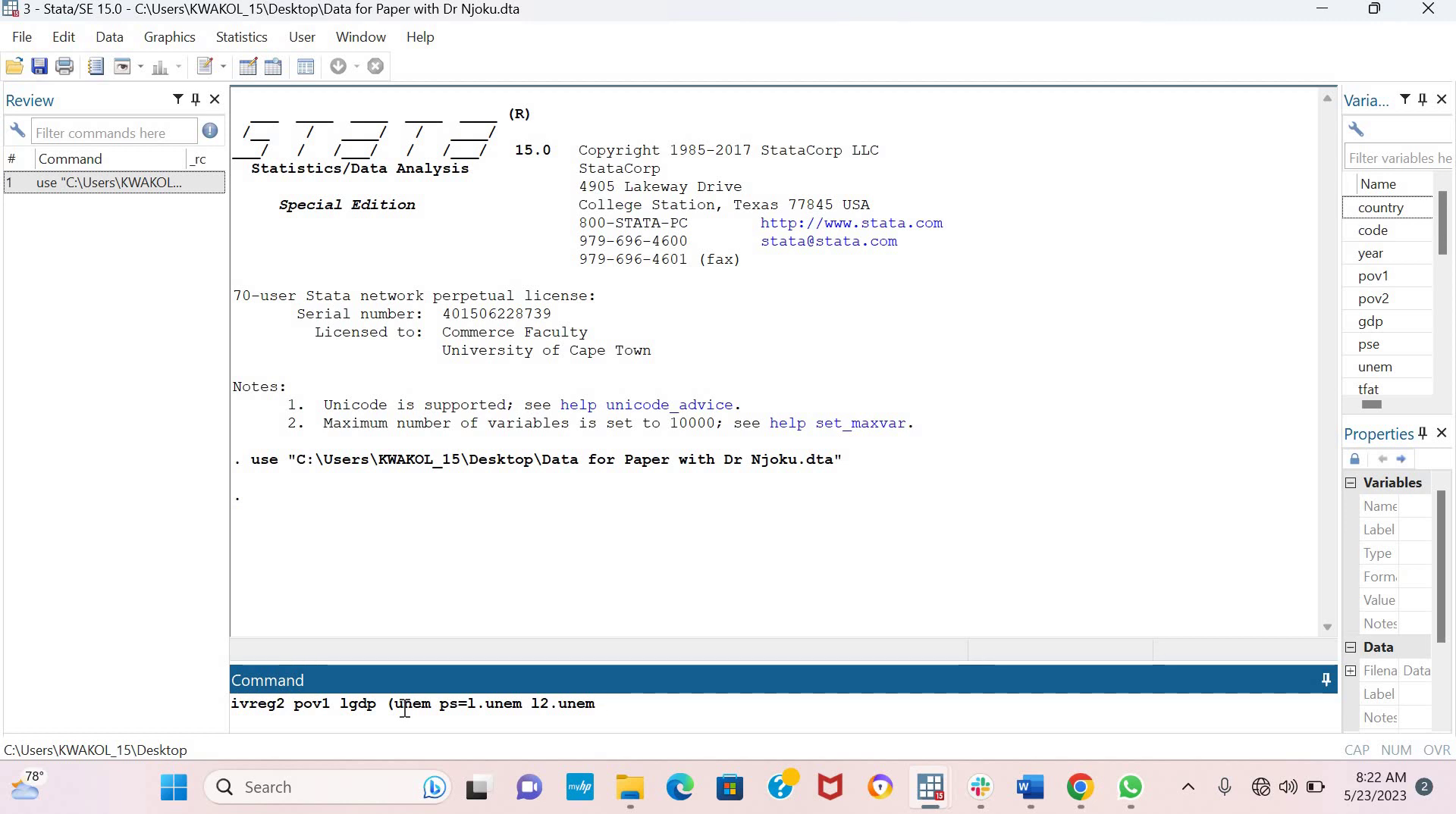
drag(596, 704, 472, 703)
click(602, 713)
text(l.ps l2.ps), bw()
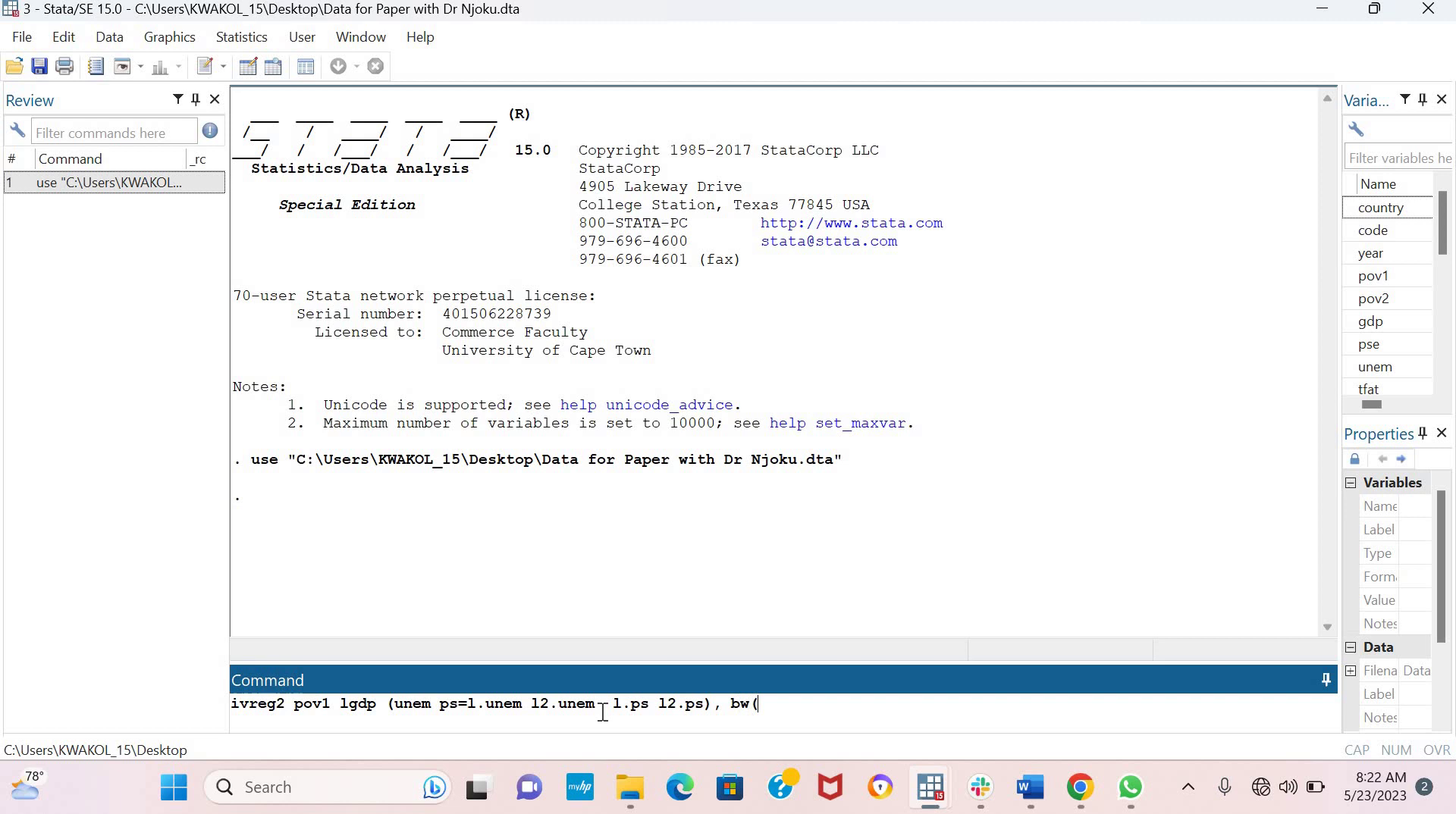
text(2) ro)
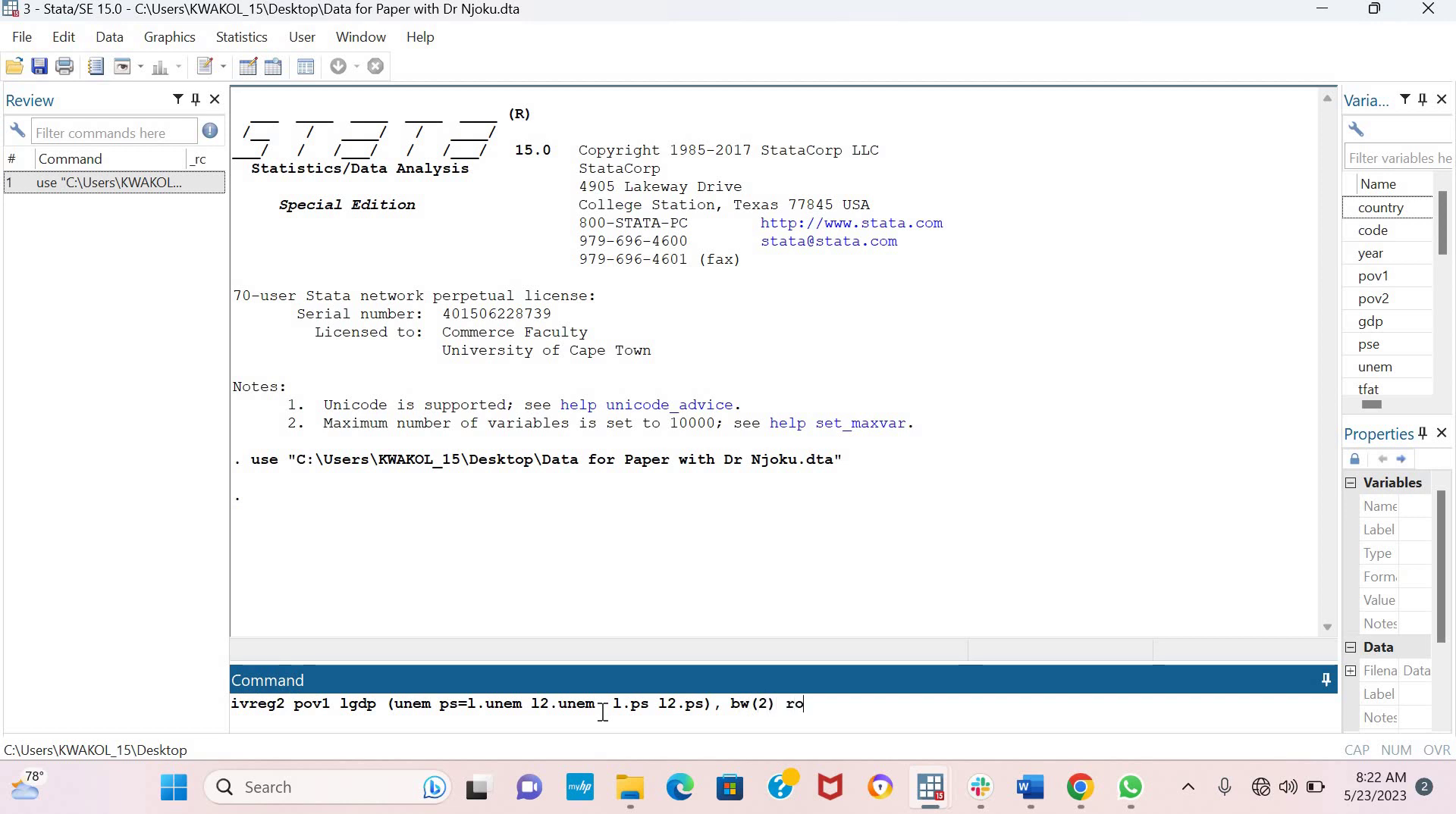
text(bust)
Append the small option after bw(2) robust to finish the ivreg2 command
drag(851, 705, 732, 706)
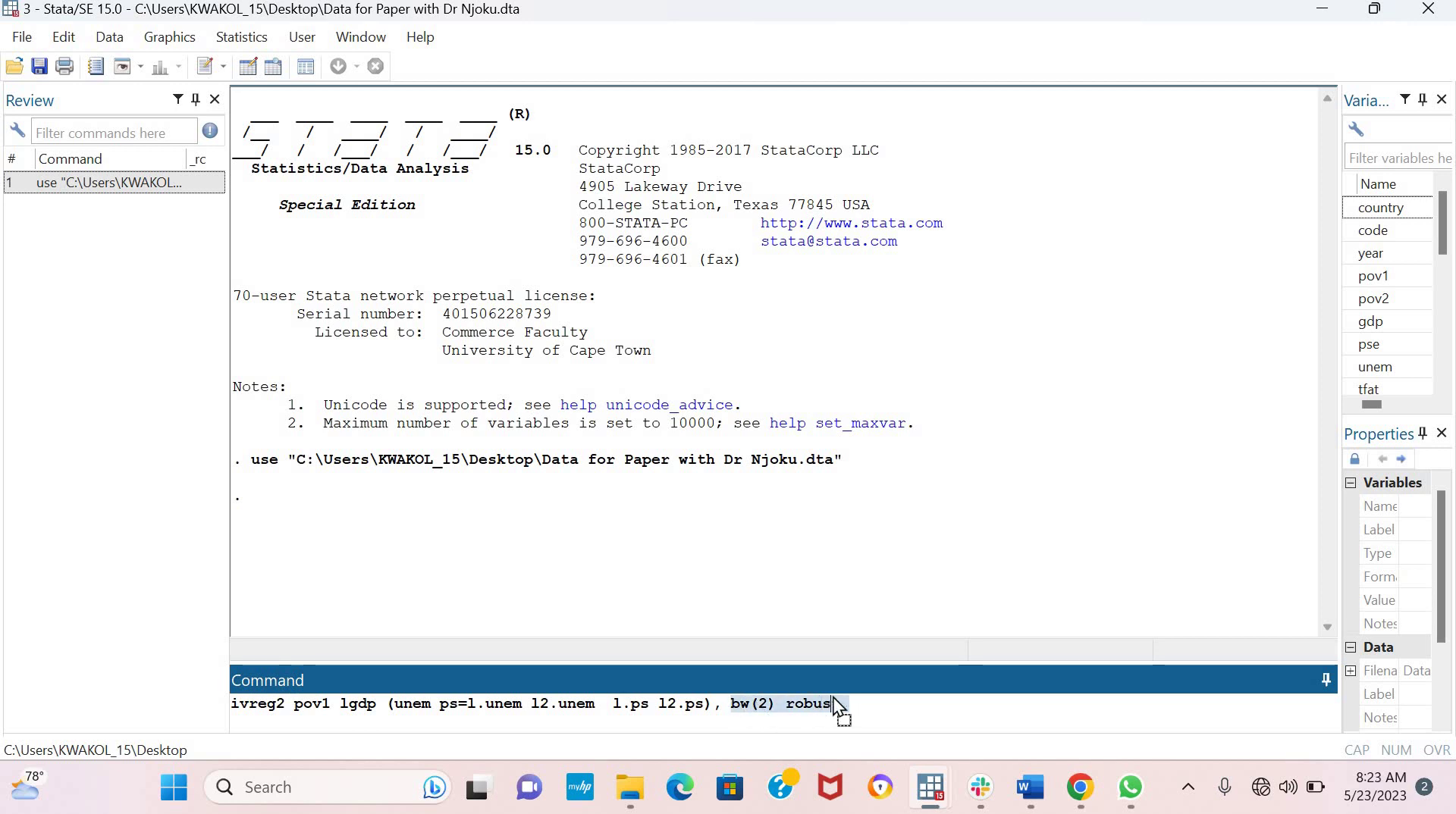
click(852, 697)
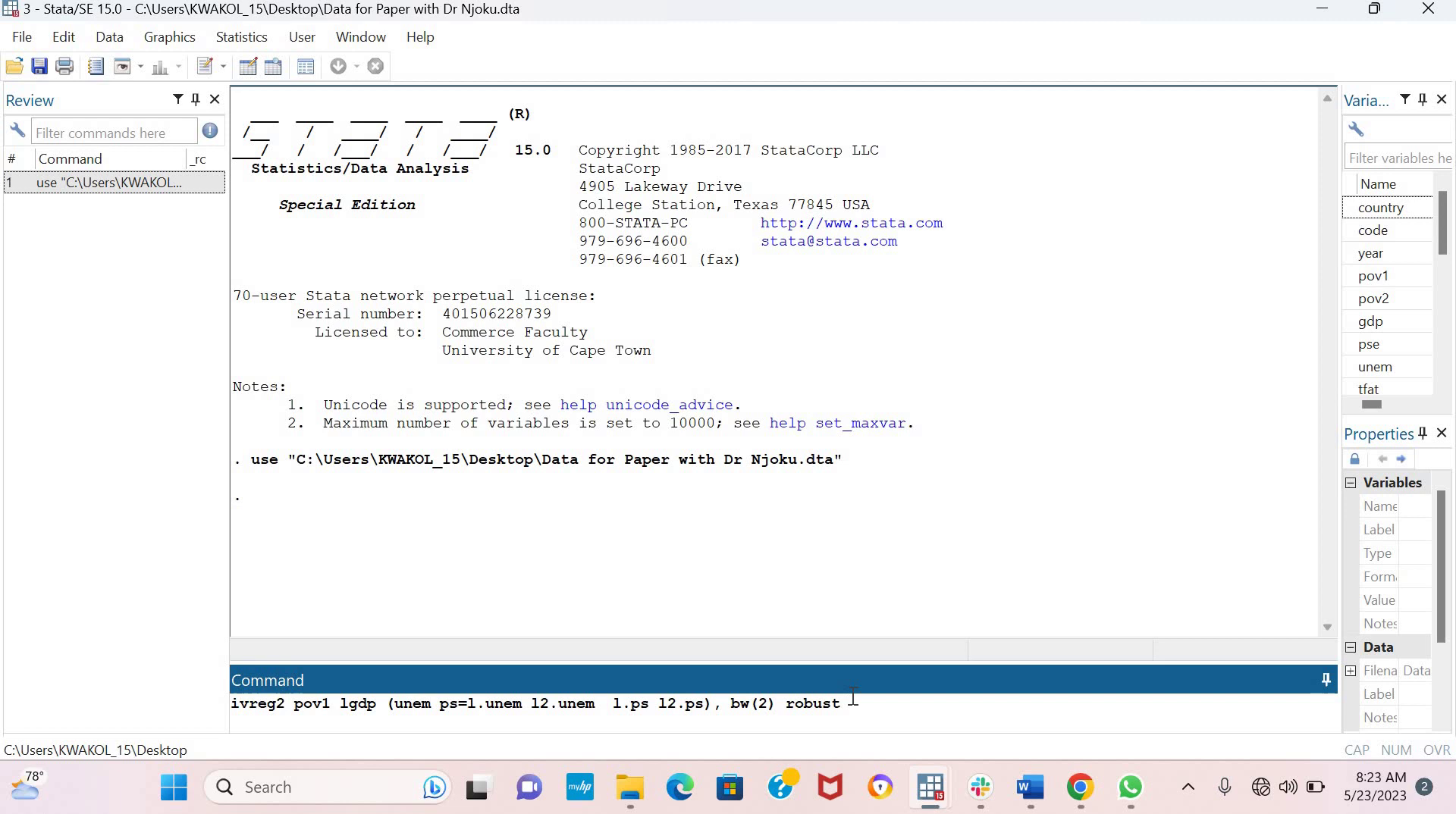
text(small)
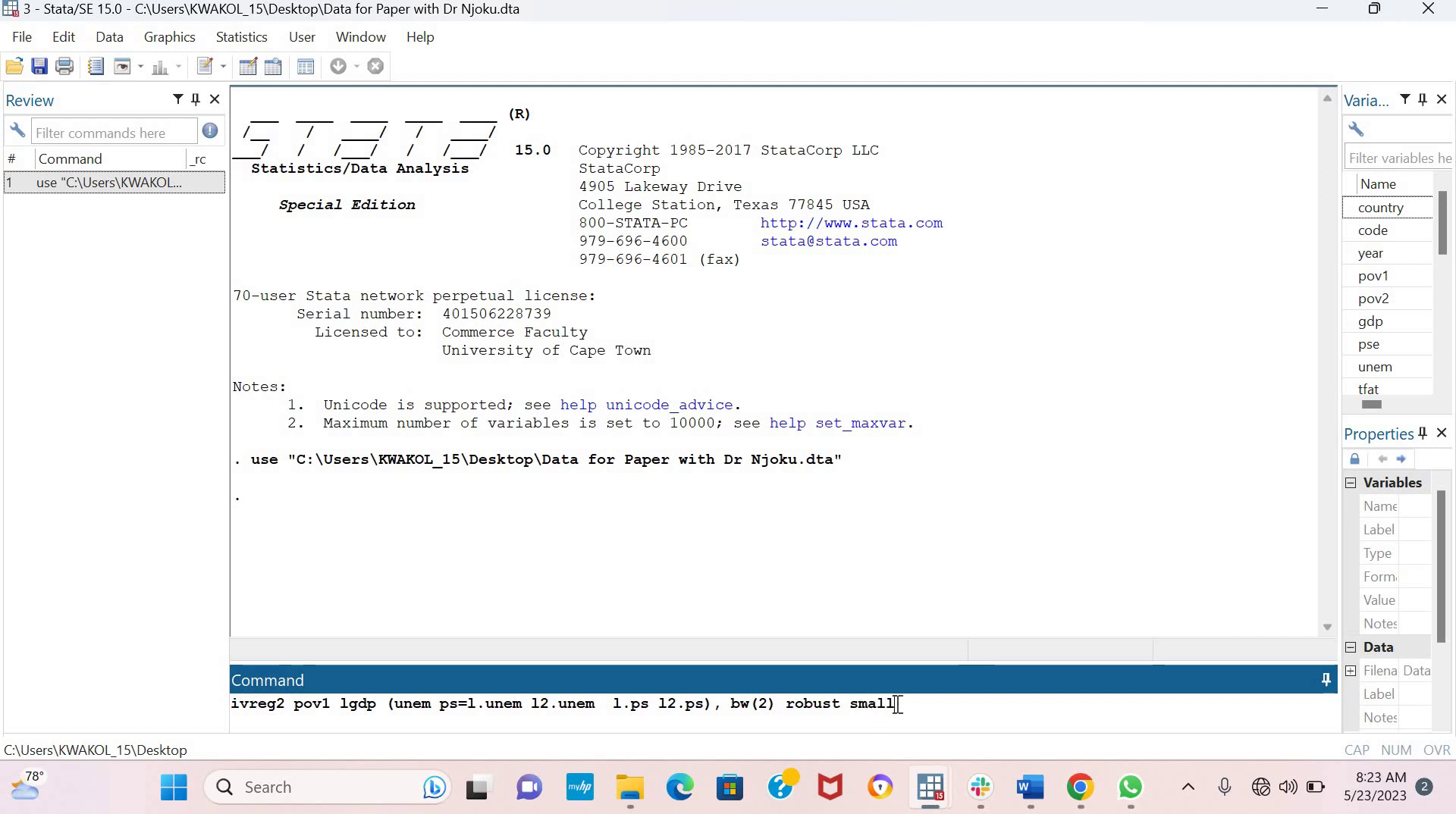
drag(894, 705, 852, 707)
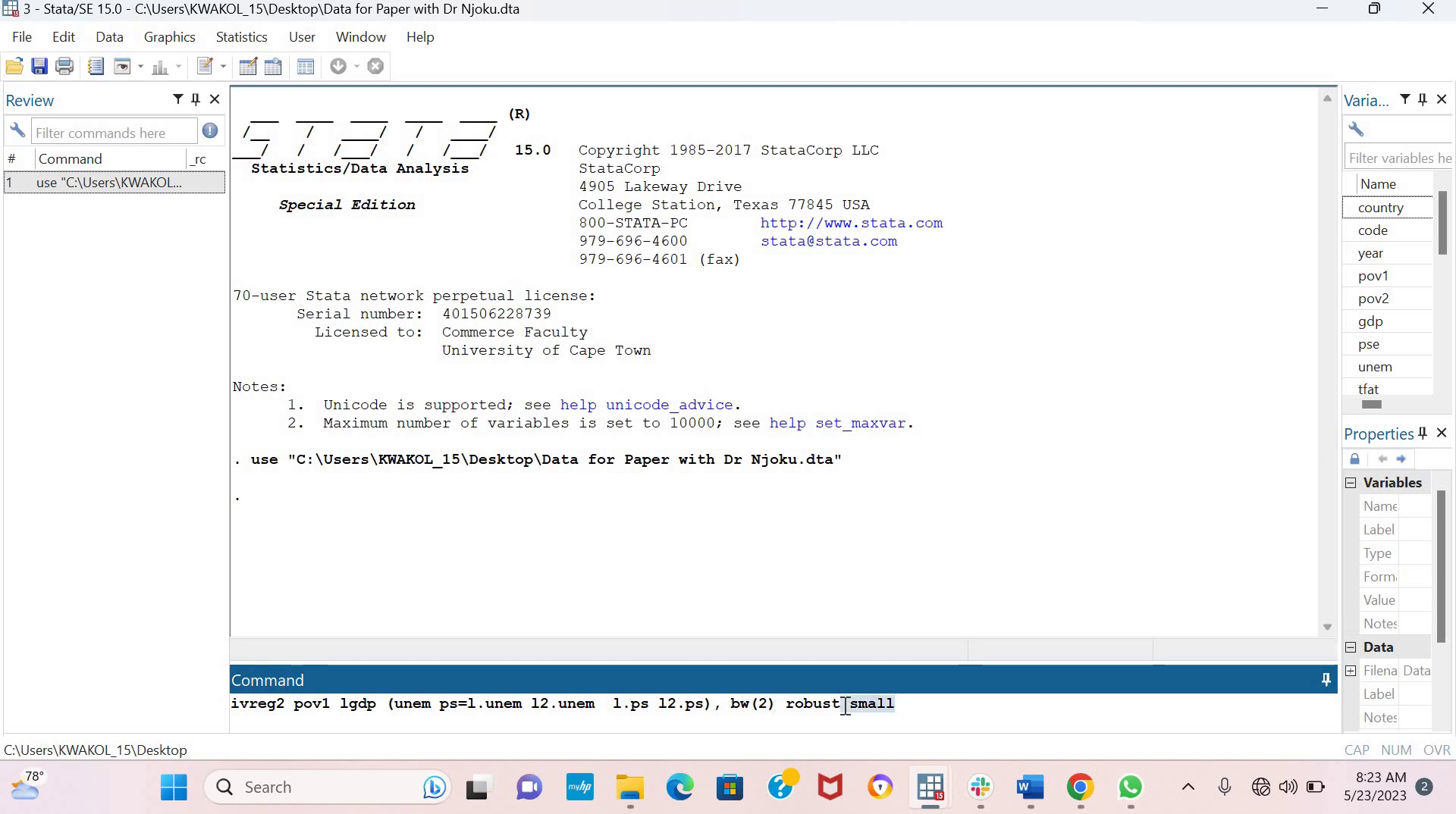
click(913, 706)
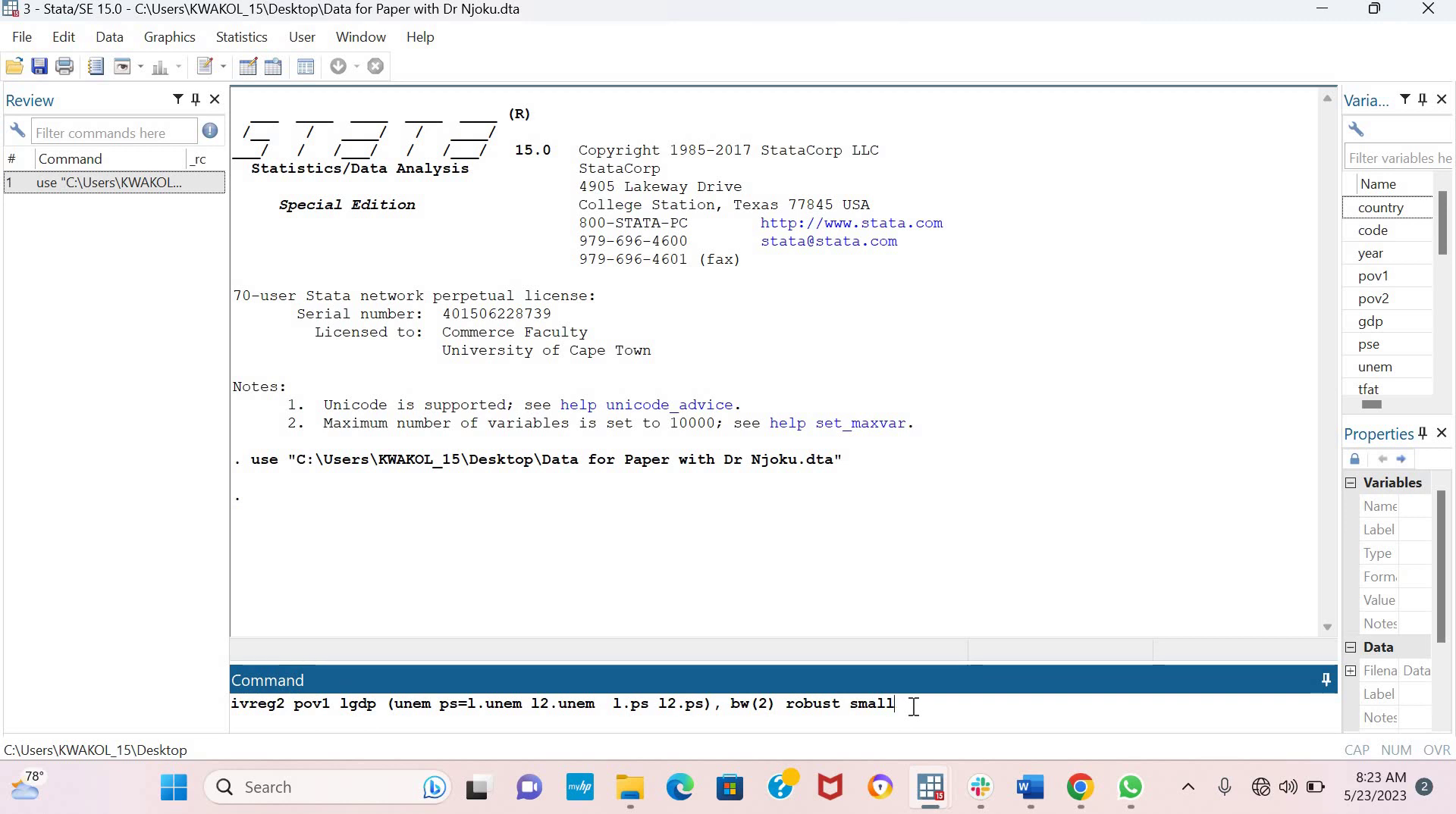
Run the ivreg2 regression and review its 2SLS output: Kleibergen-Paap LM 67.562, Wald F 564.315, Hansen J p 0.6306
key(Return)
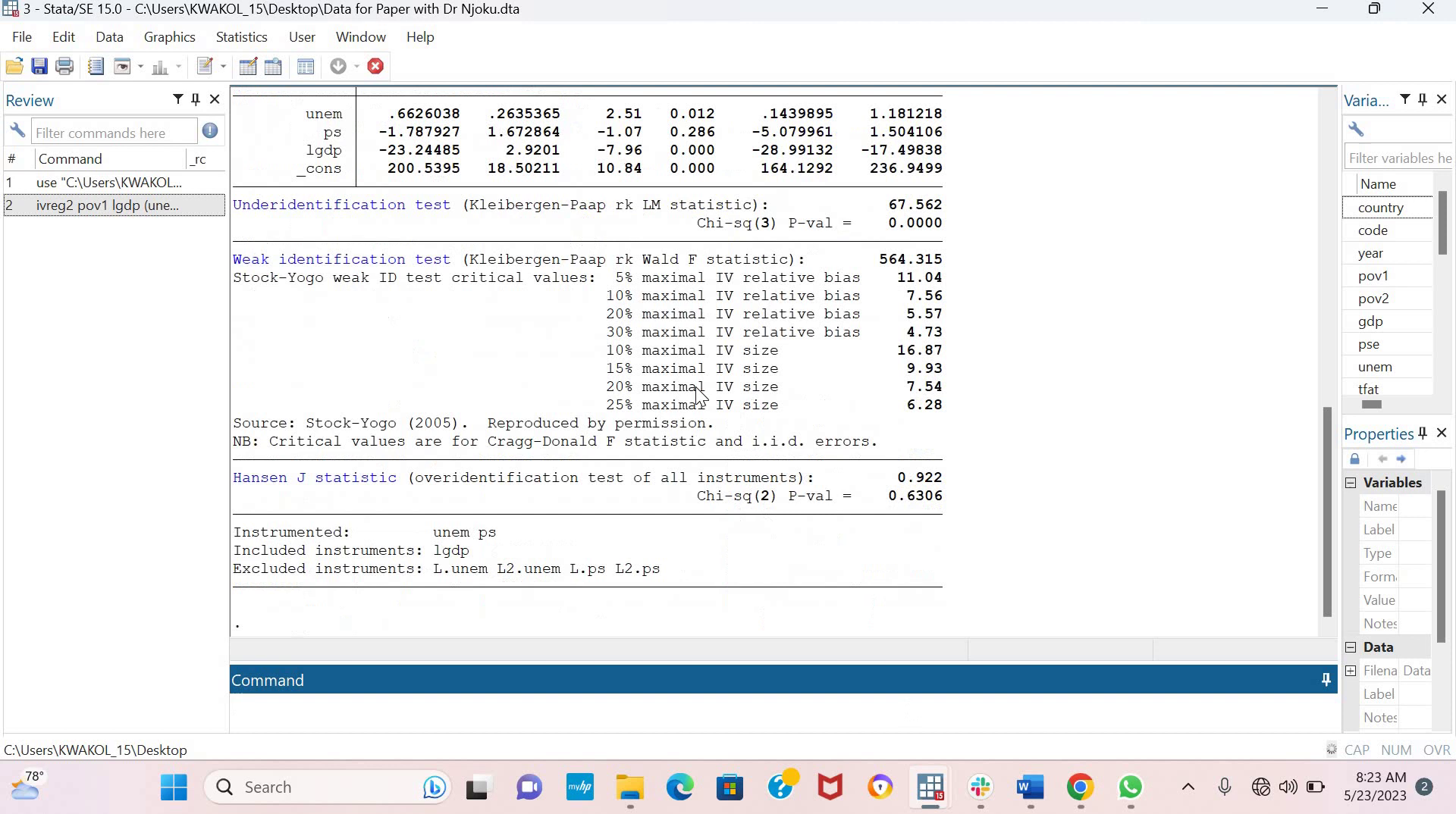
scroll(696, 387, up, 5)
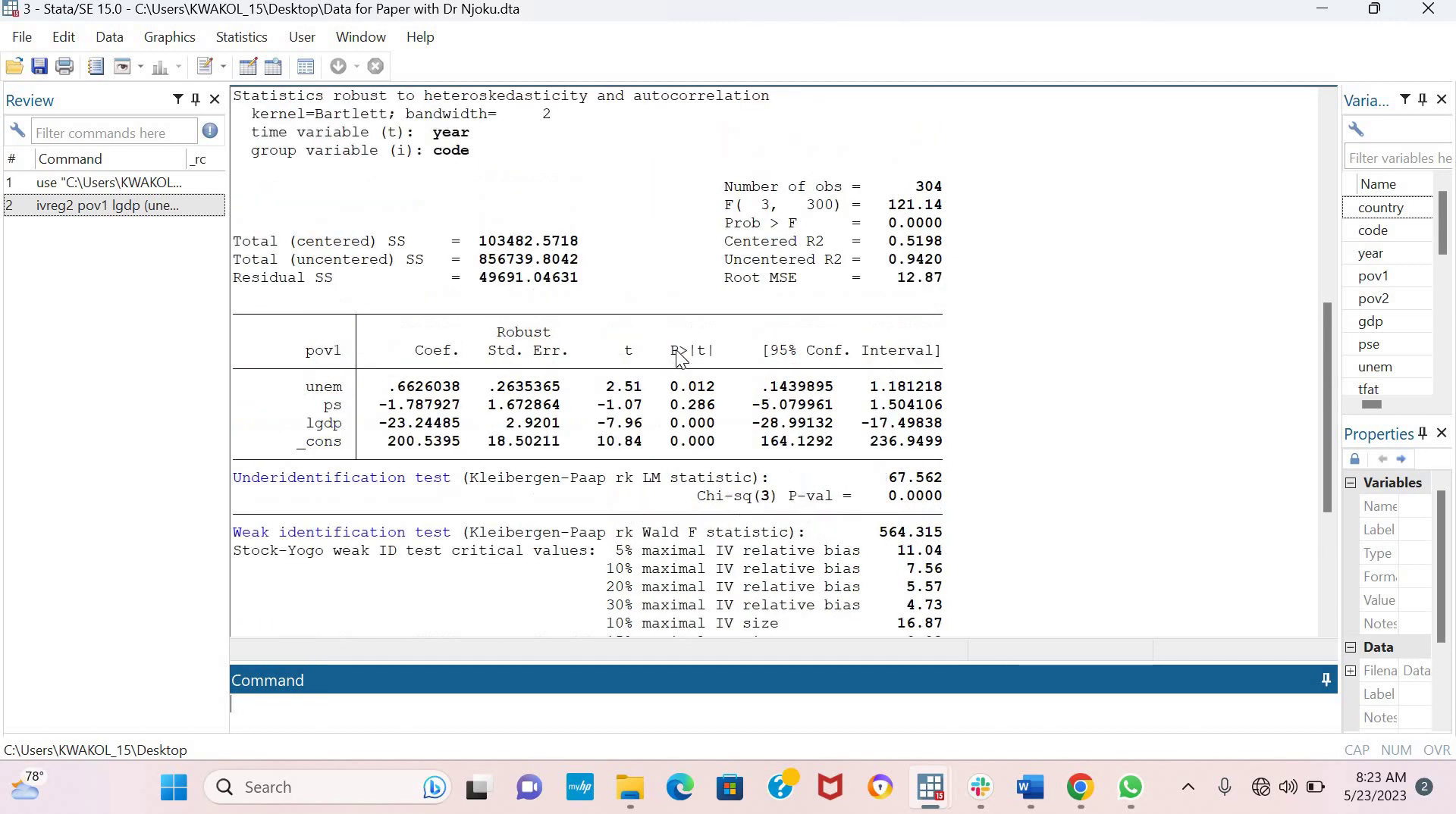
scroll(679, 356, up, 3)
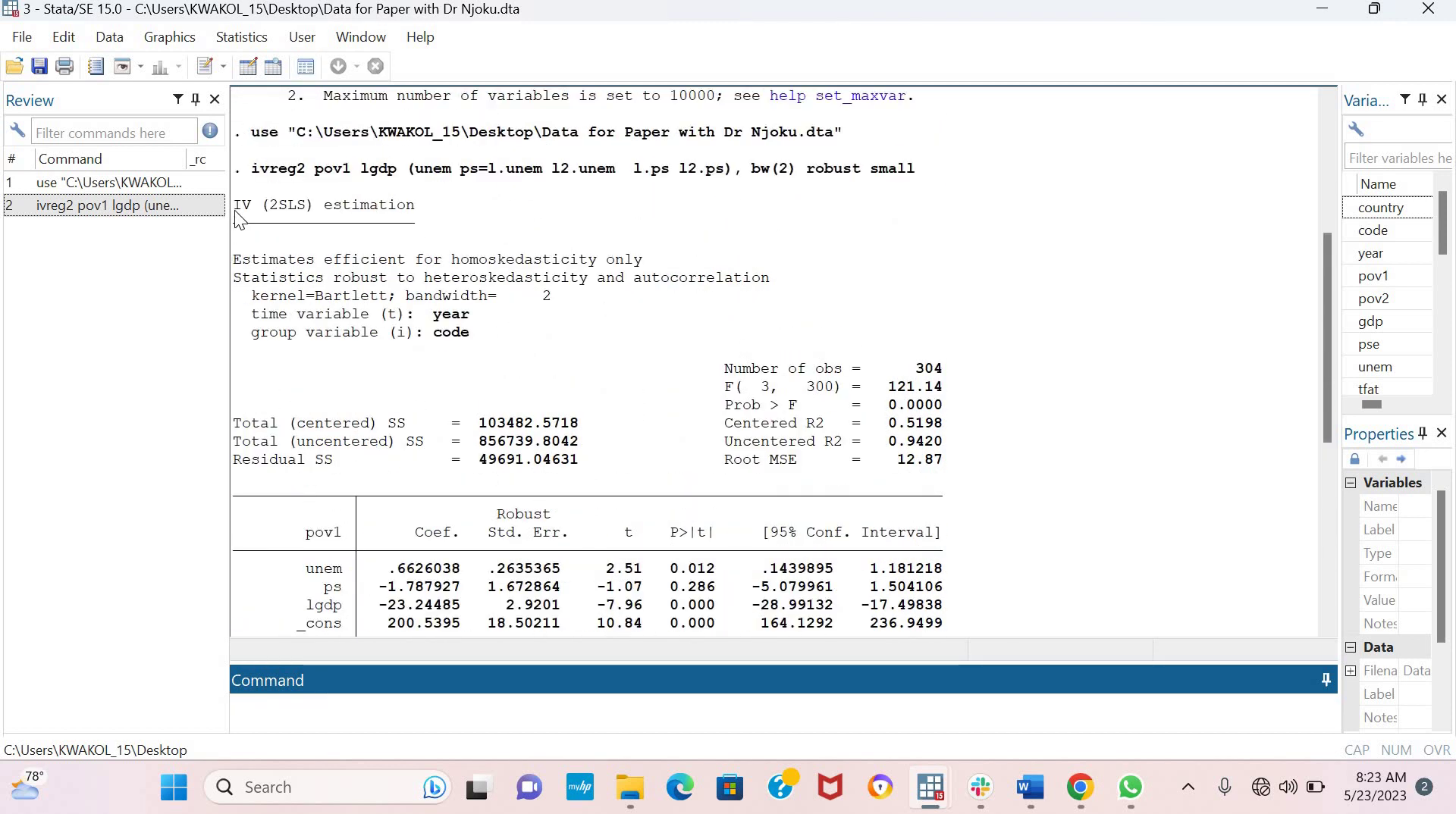
drag(238, 218, 440, 216)
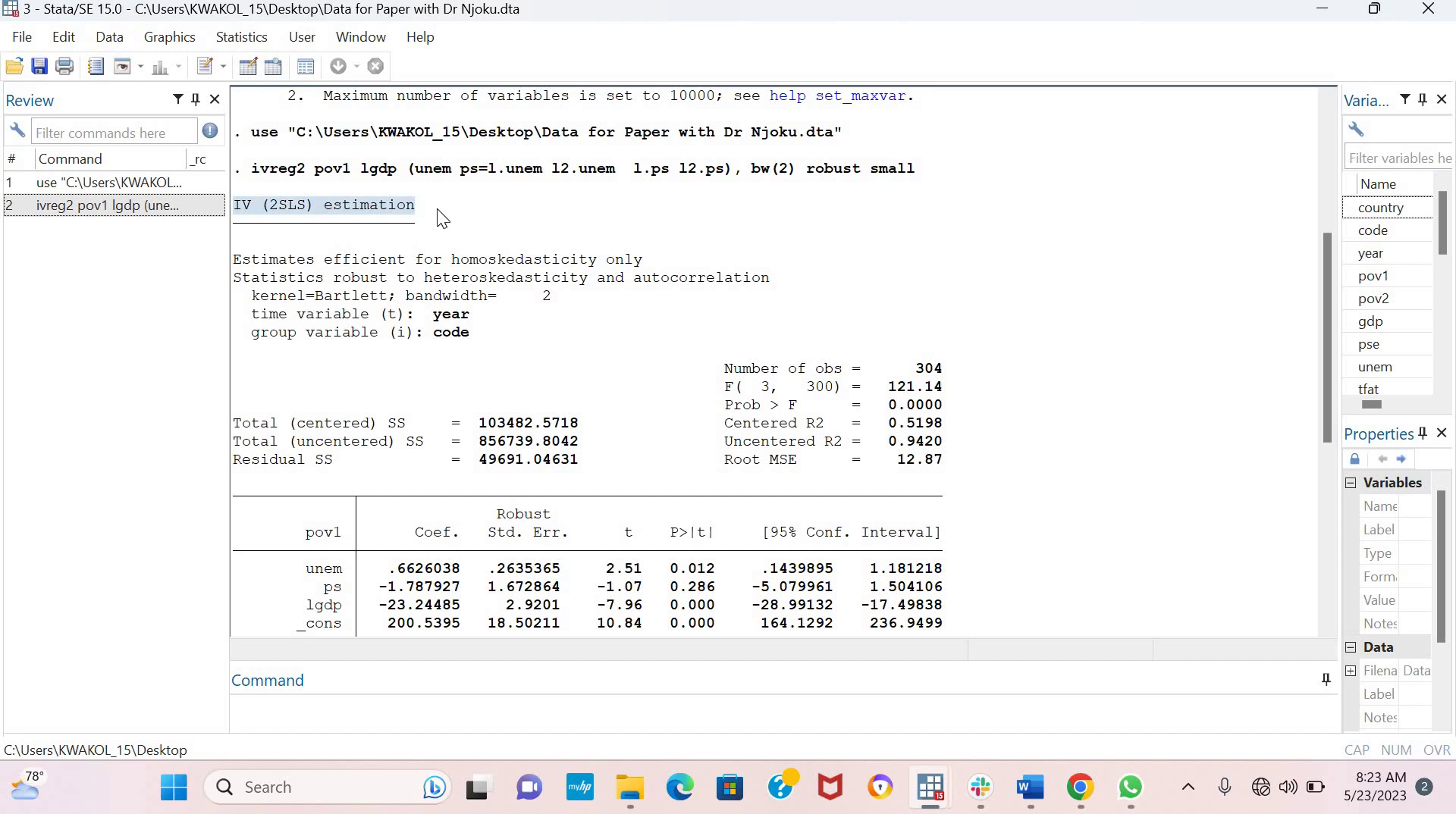
scroll(568, 352, down, 3)
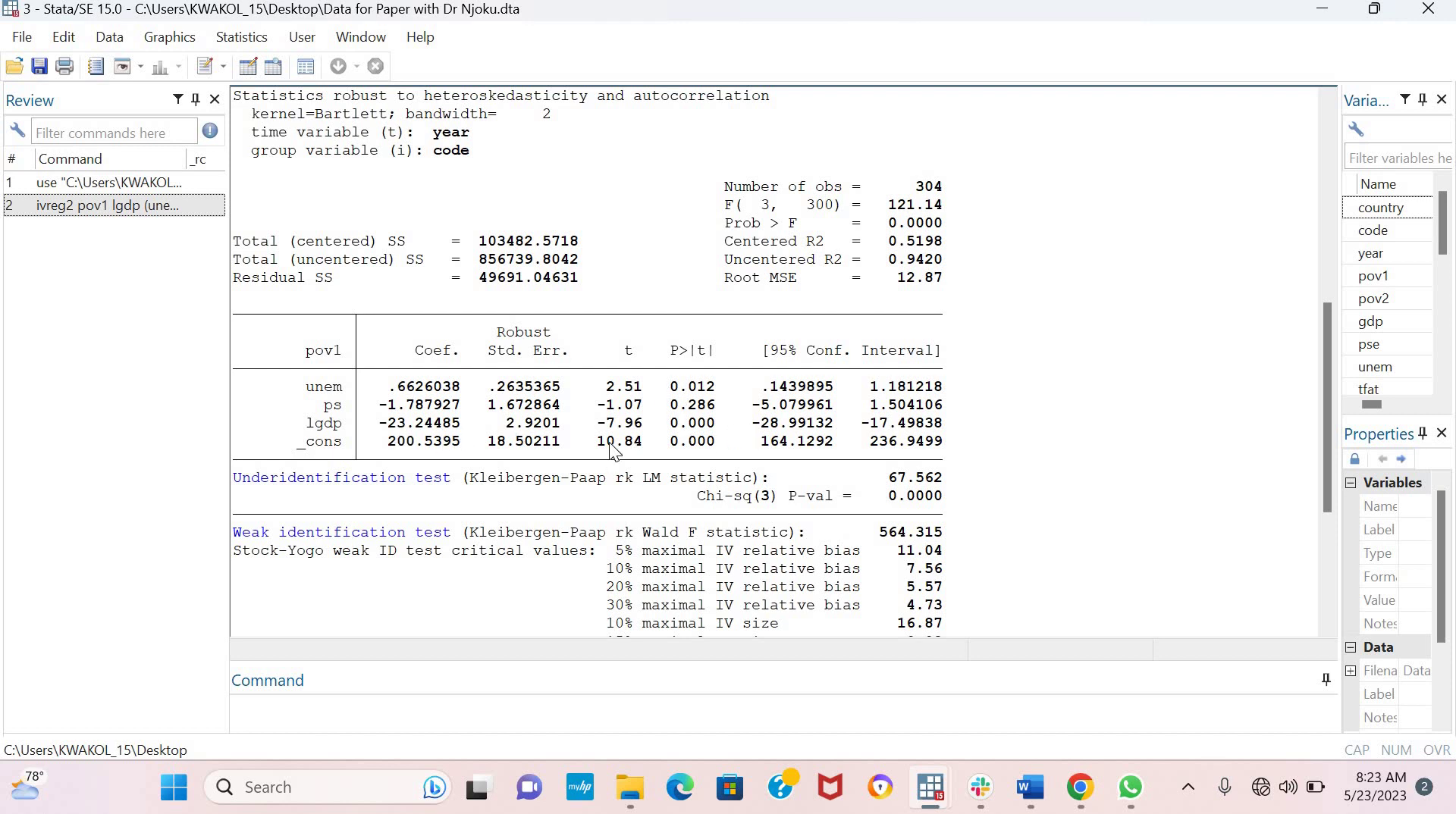
scroll(614, 450, down, 5)
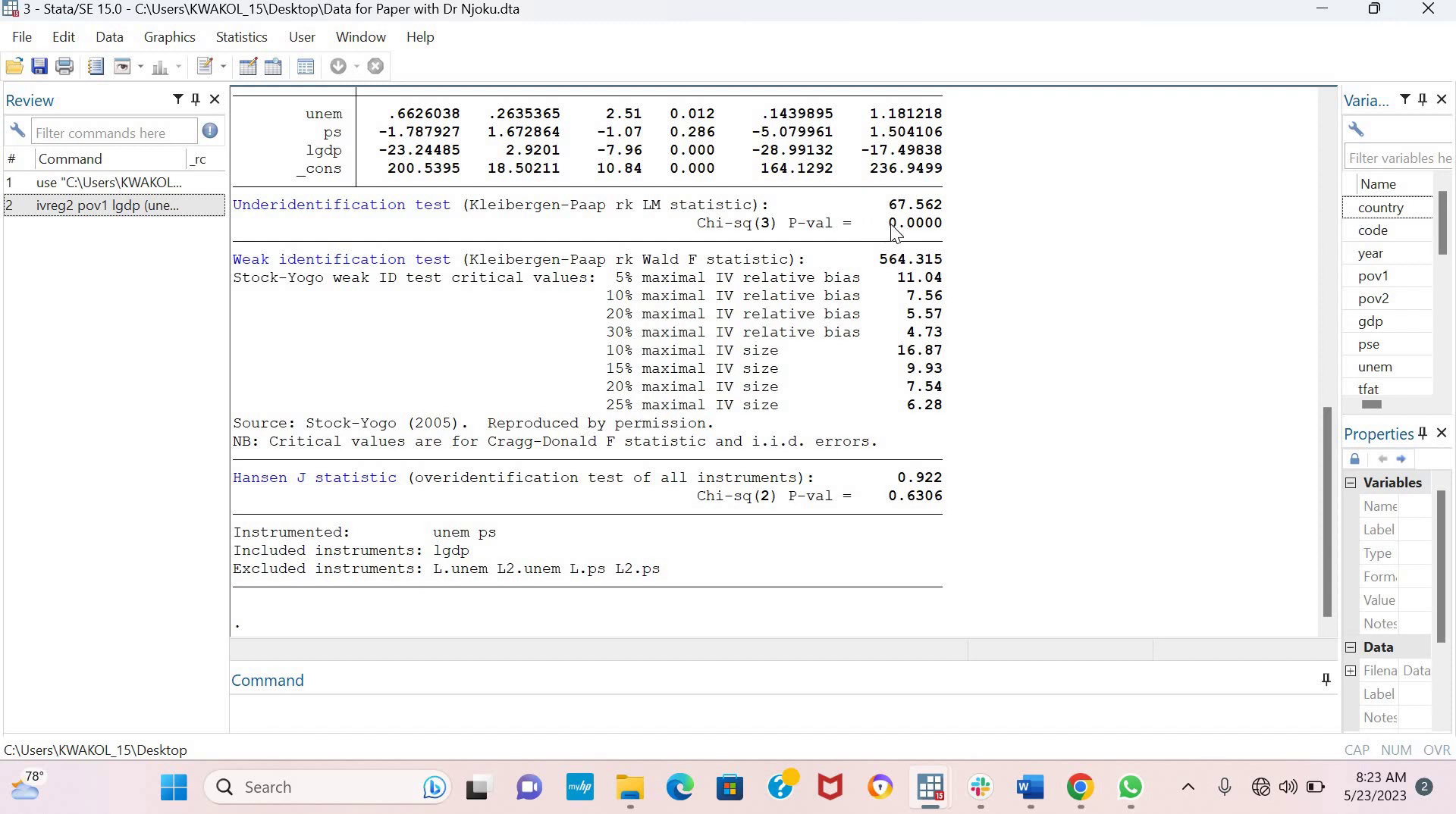
drag(879, 225, 944, 224)
drag(885, 498, 957, 499)
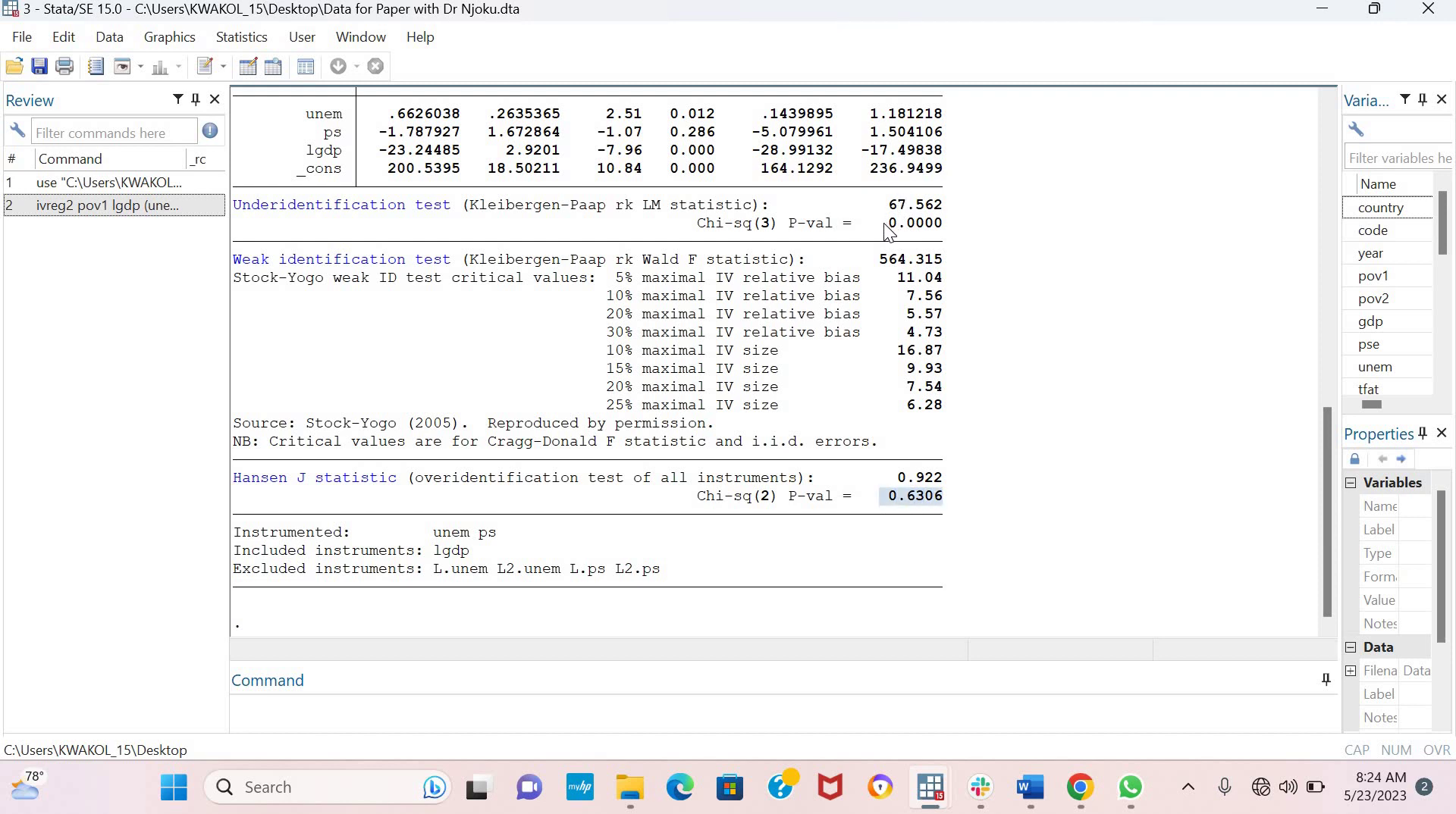
drag(884, 225, 953, 223)
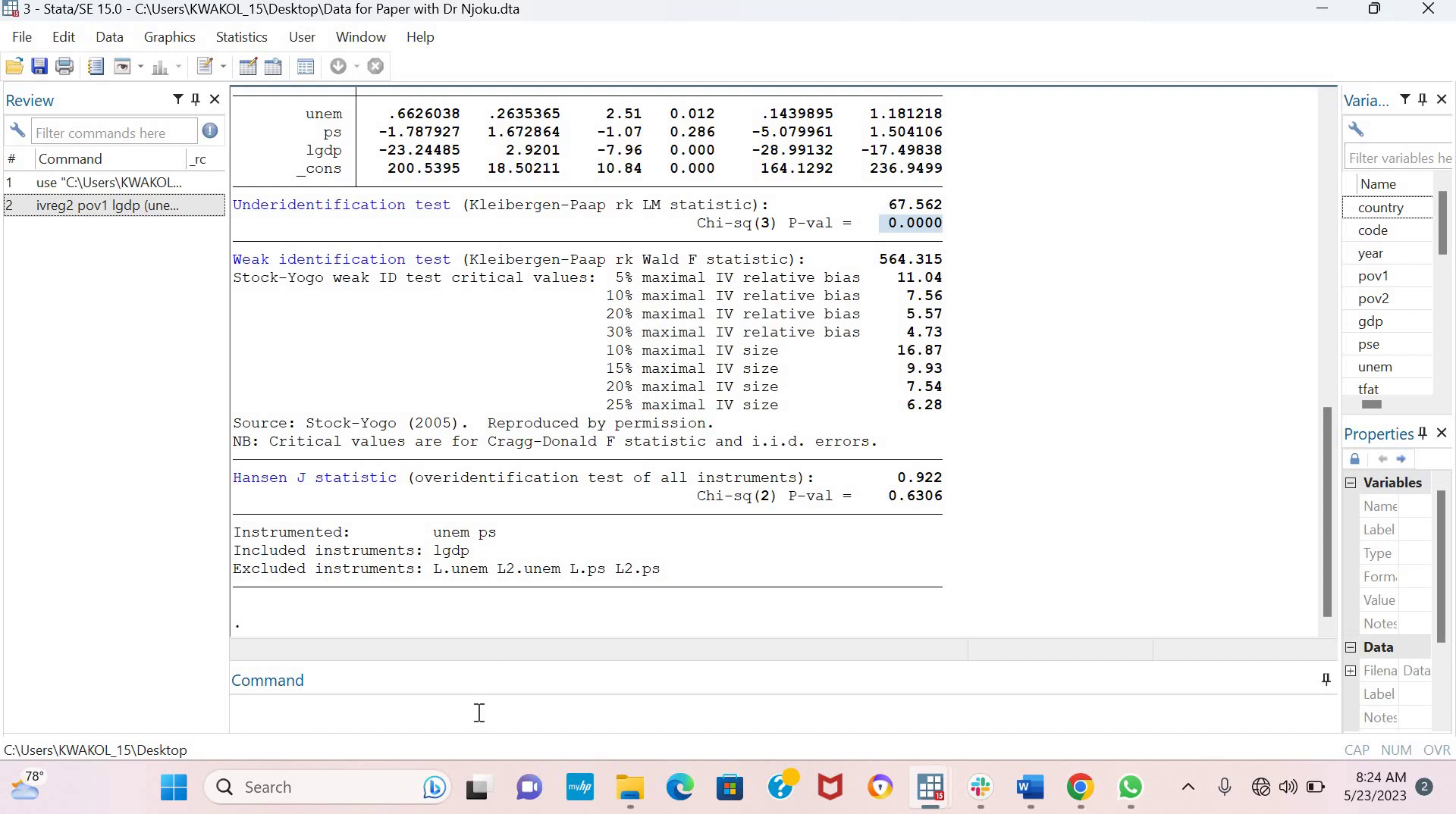
Start a new 'ivreg2' command on the command line below the previous results
click(479, 713)
text(iv)
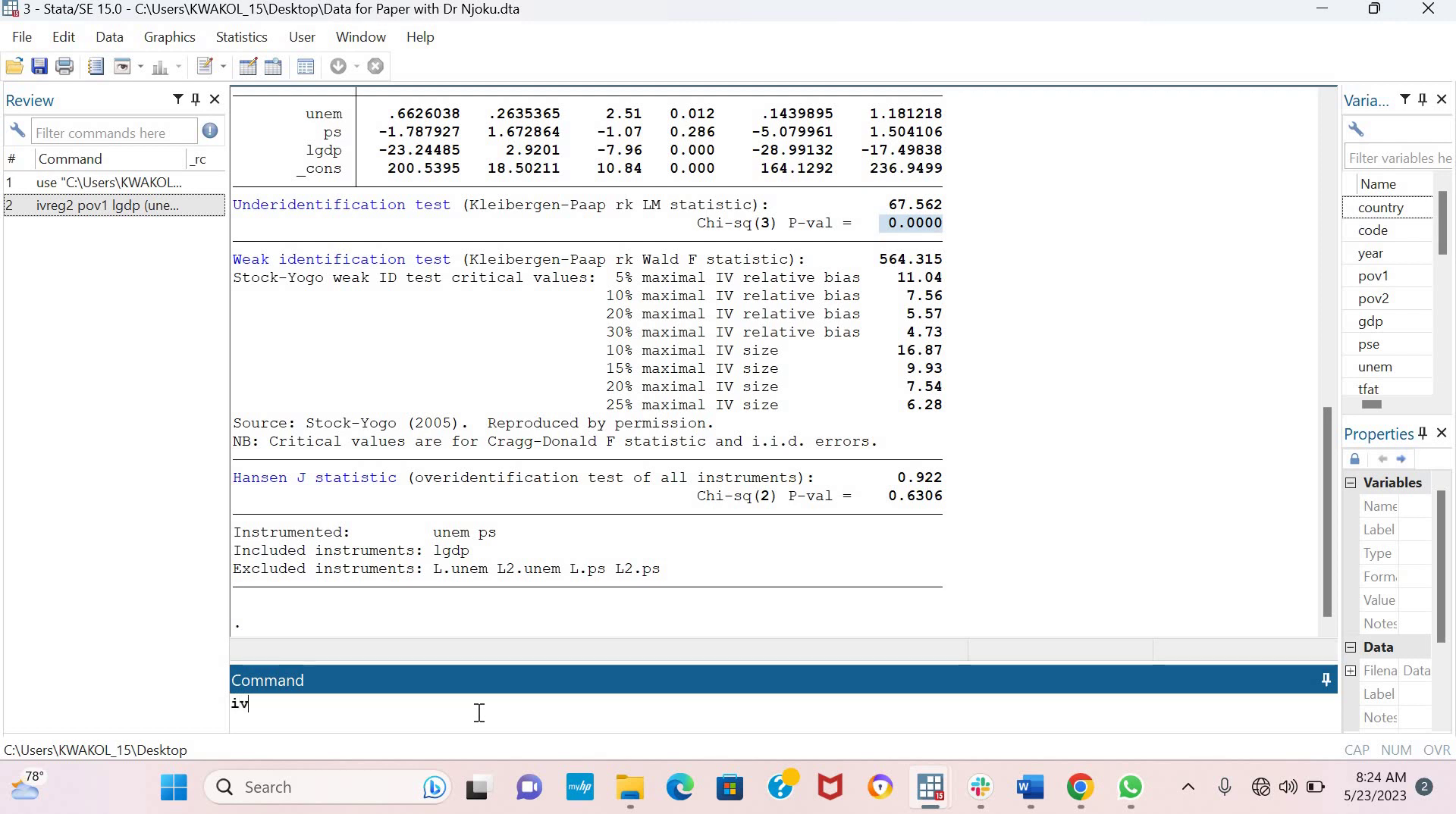
text(reg2)
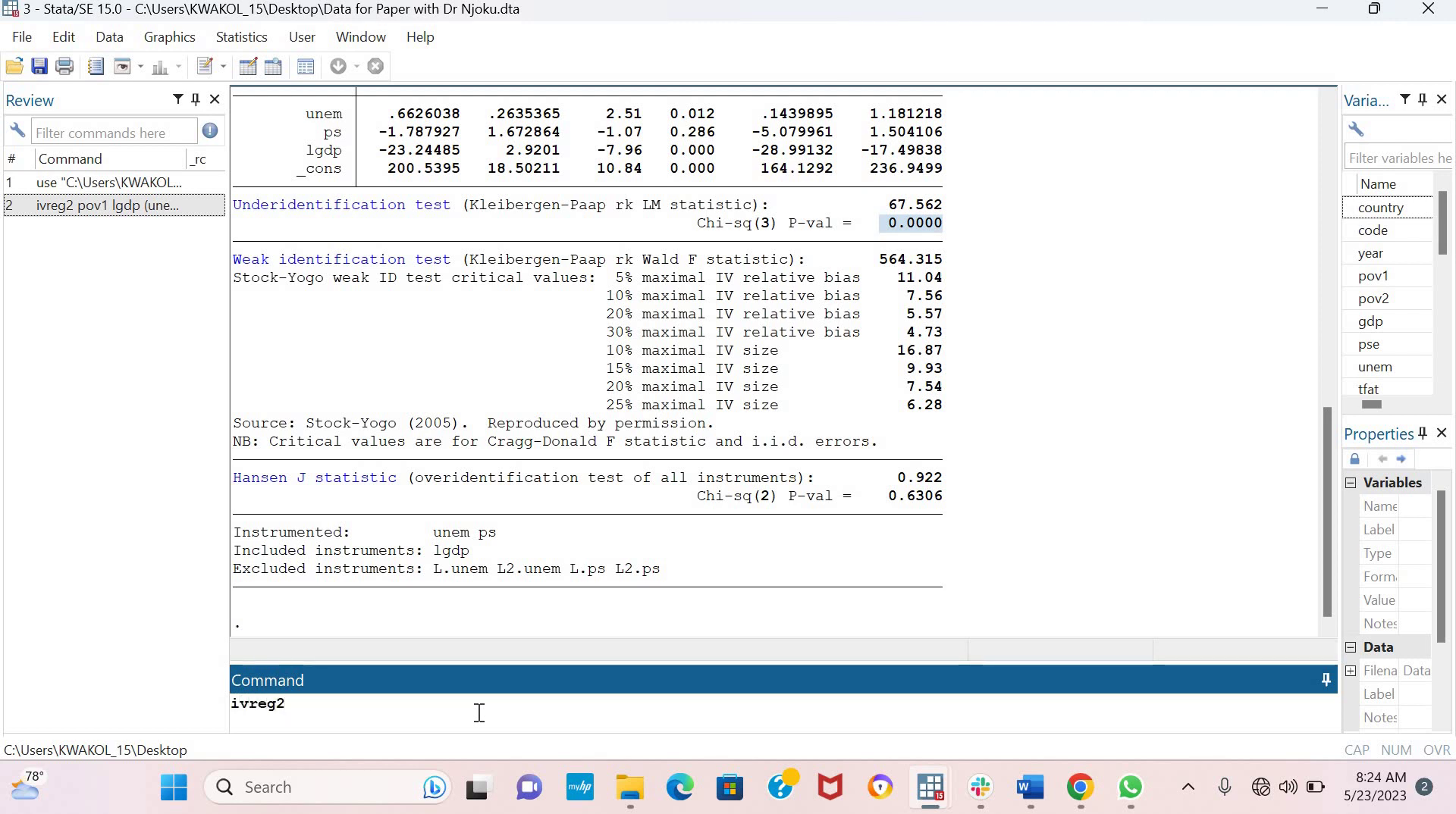